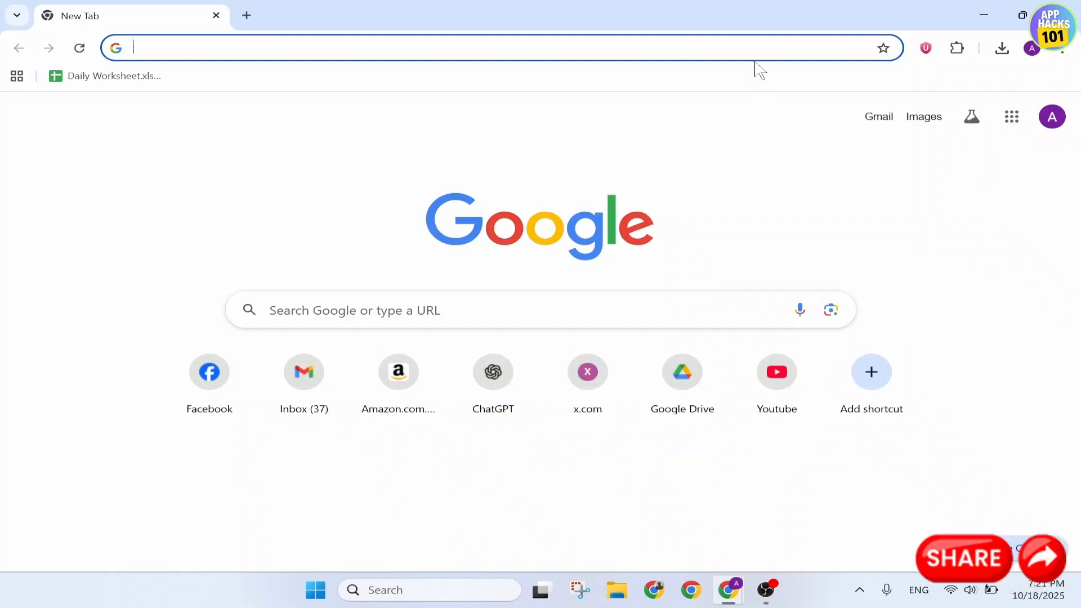
# Open the IllustrateAI site at illustrateai.designbundles.net
pyautogui.write('d4s')
pyautogui.press('BackSpace')
pyautogui.press('BackSpace')
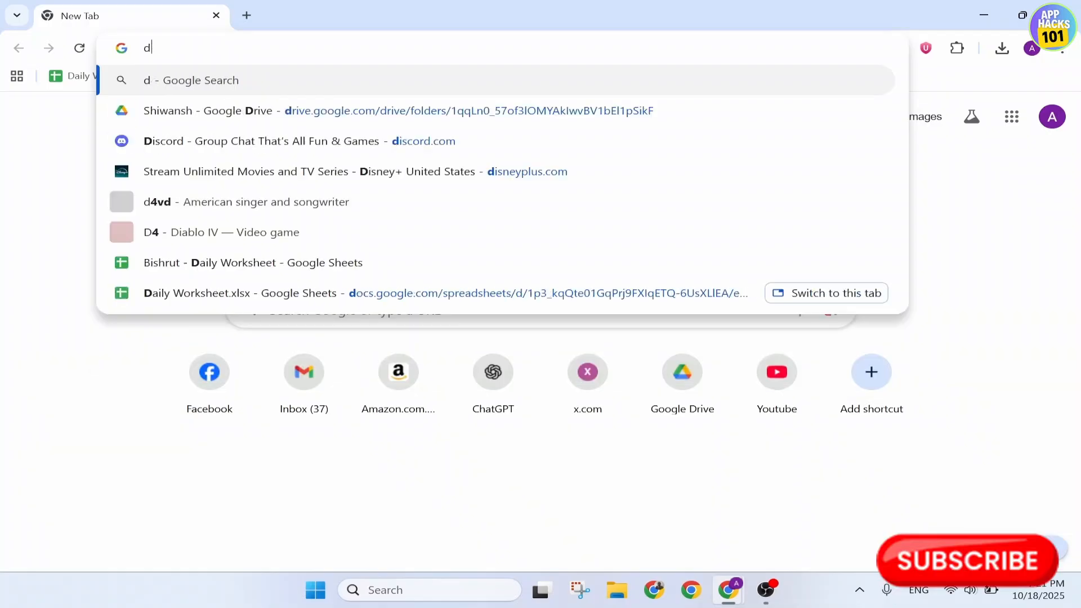
pyautogui.write('es')
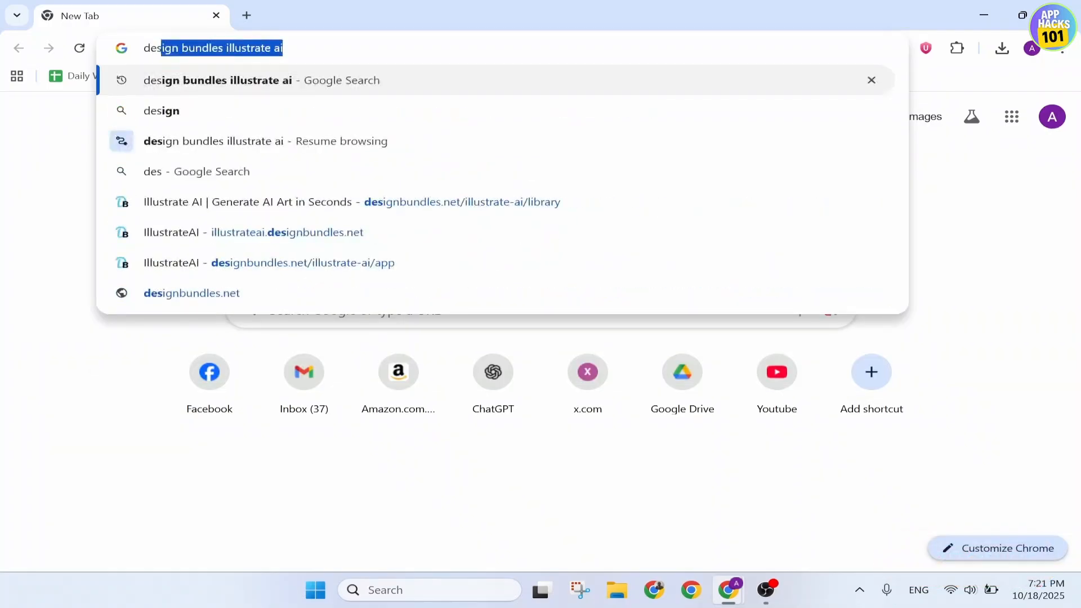
pyautogui.press('Down')
pyautogui.press('Down')
pyautogui.press('Down')
pyautogui.press('Down')
pyautogui.press('Down')
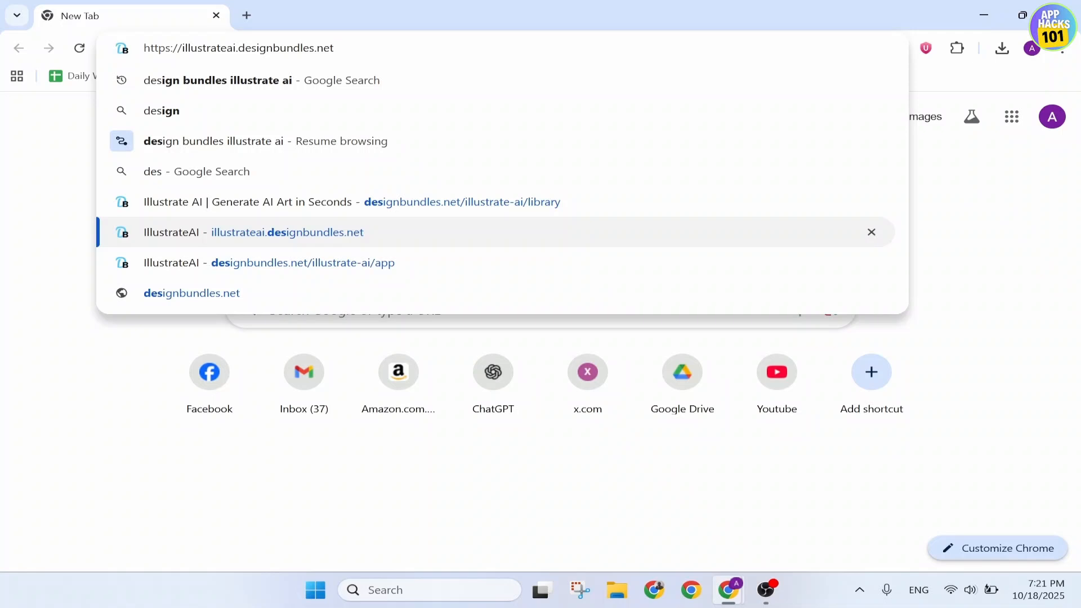
pyautogui.press('Return')
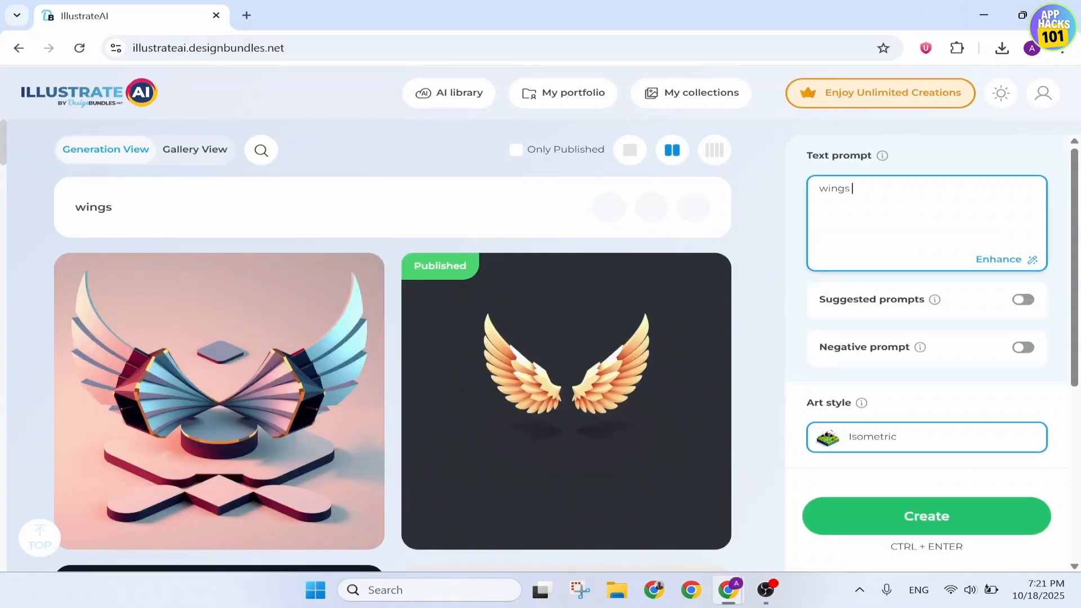
# Review the generation settings for the wings prompt, including art style, image count, size and engine
pyautogui.moveTo(852, 188); pyautogui.dragTo(828, 189)
pyautogui.click(828, 189)
pyautogui.scroll(-2, 927, 306)
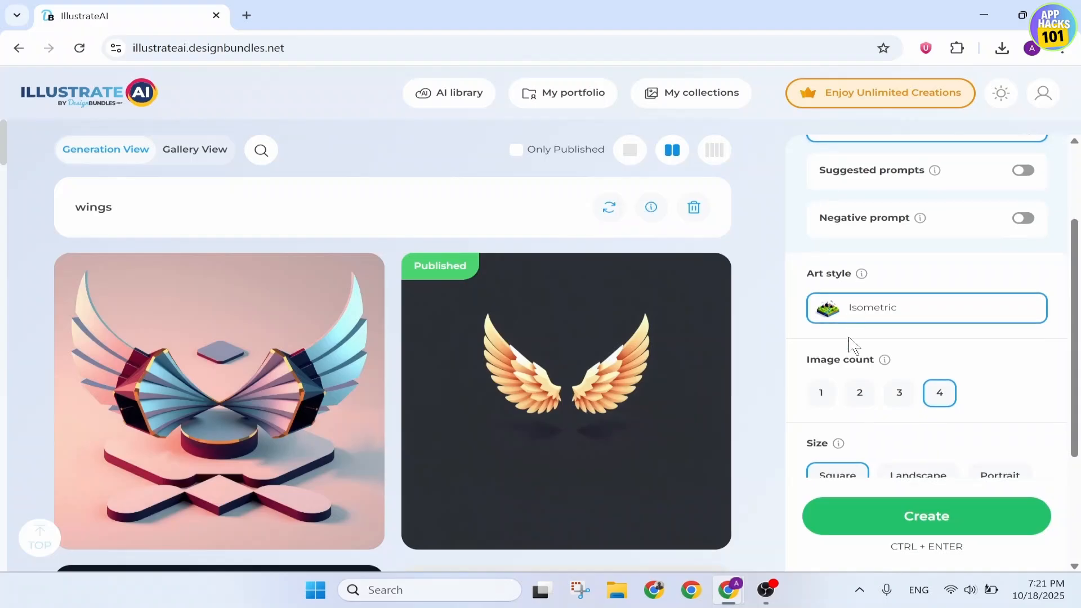
pyautogui.scroll(-3, 854, 345)
pyautogui.scroll(2, 941, 282)
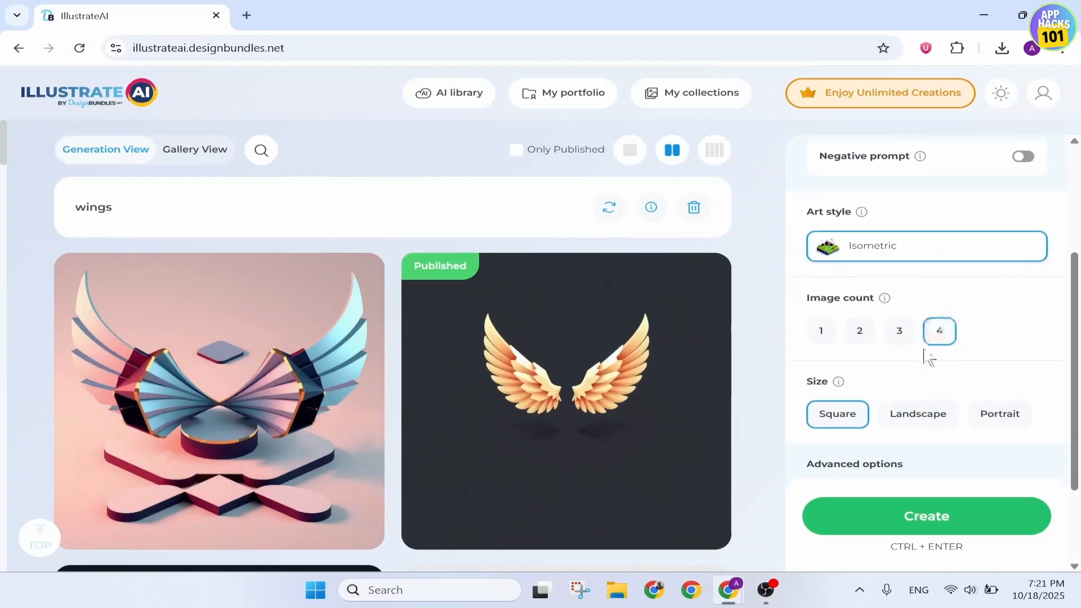
pyautogui.scroll(-2, 923, 354)
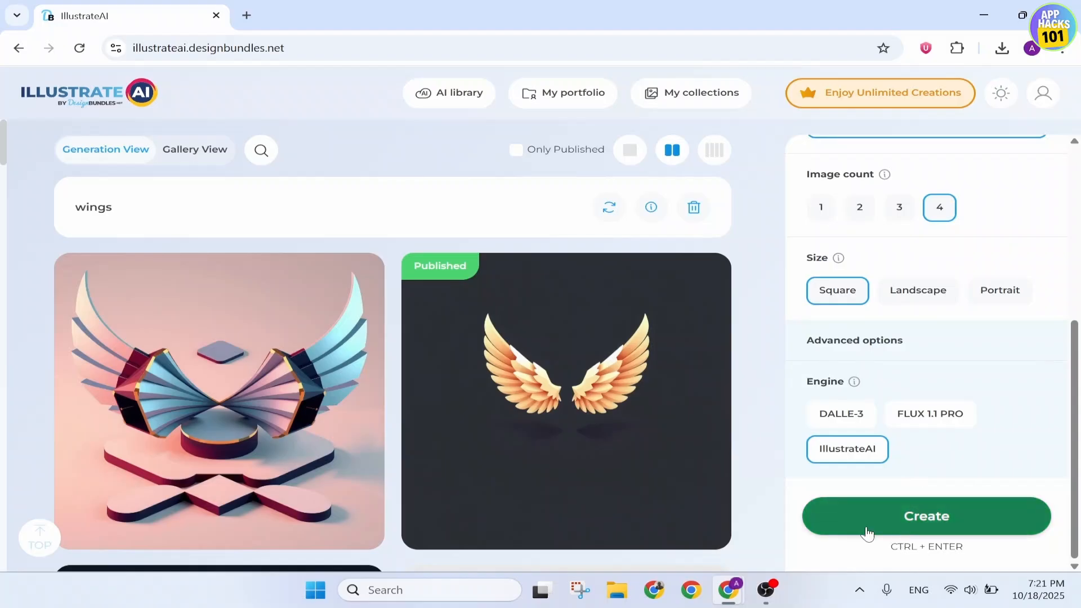
# Open the generated image of orange wings on an isometric grey base for editing in the Pixel mode workspace
pyautogui.scroll(-1, 540, 265)
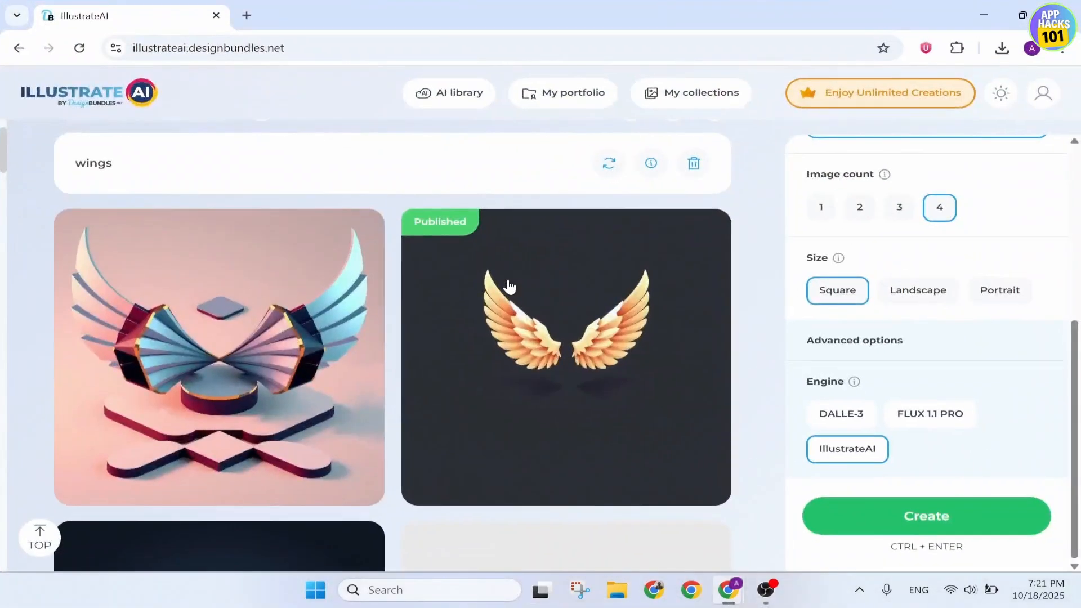
pyautogui.scroll(-1, 507, 285)
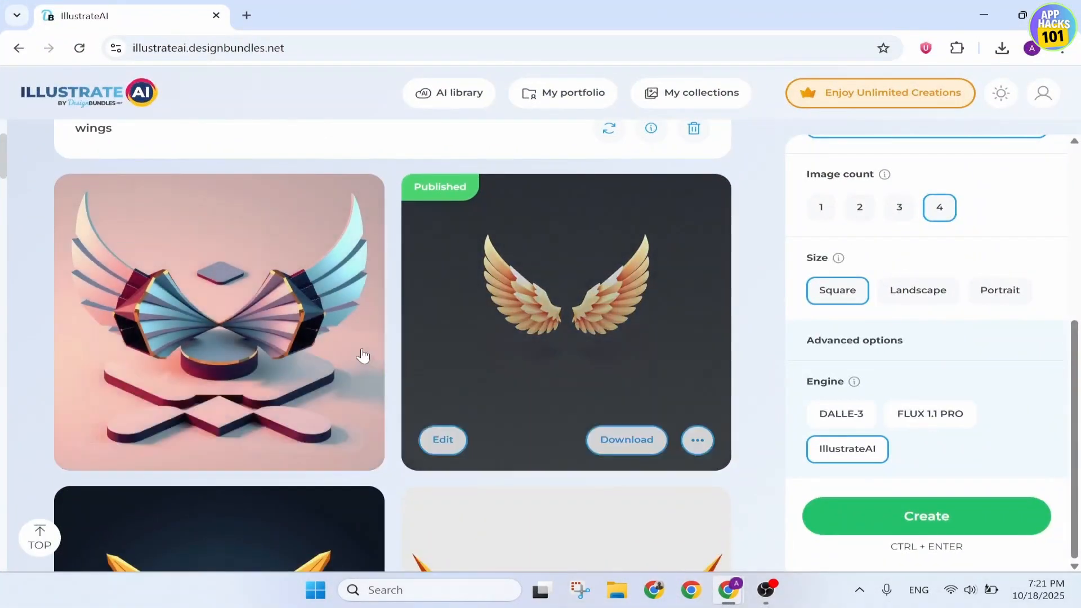
pyautogui.scroll(-4, 446, 369)
pyautogui.scroll(3, 472, 388)
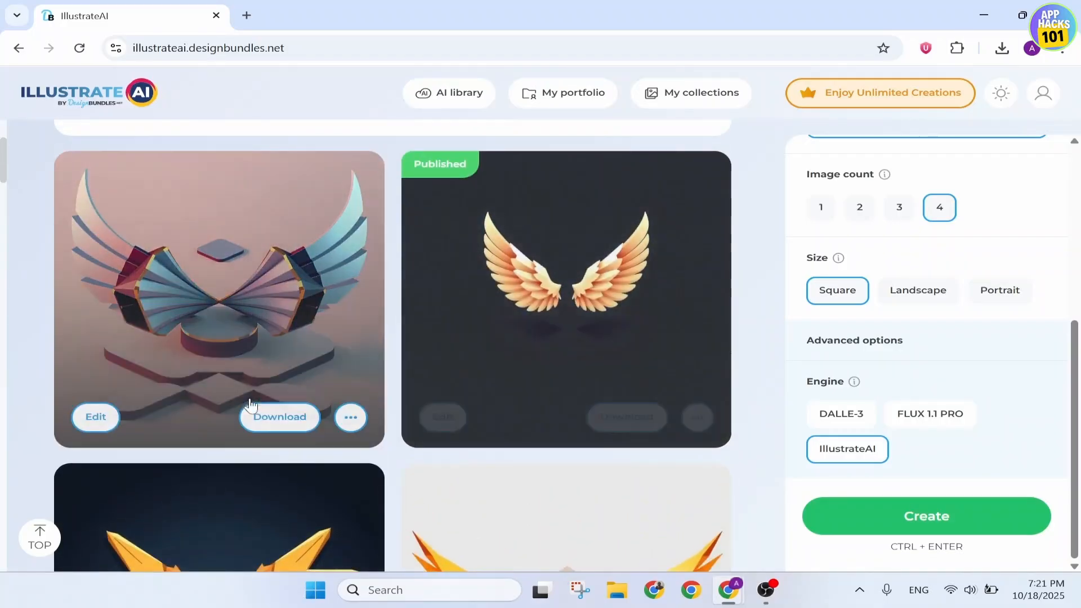
pyautogui.scroll(-7, 270, 411)
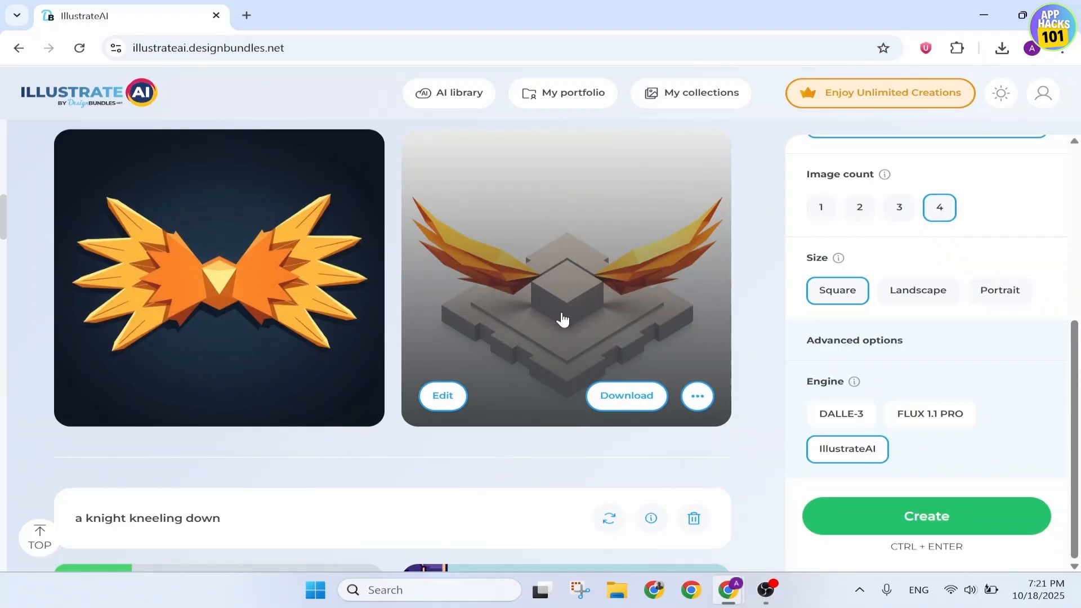
pyautogui.click(453, 406)
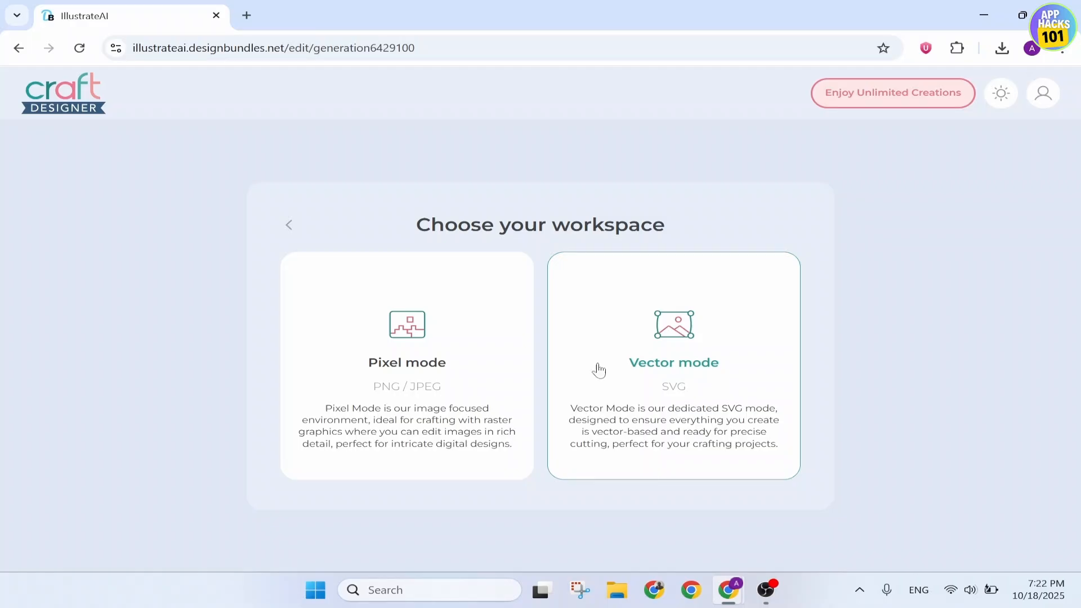
pyautogui.click(466, 435)
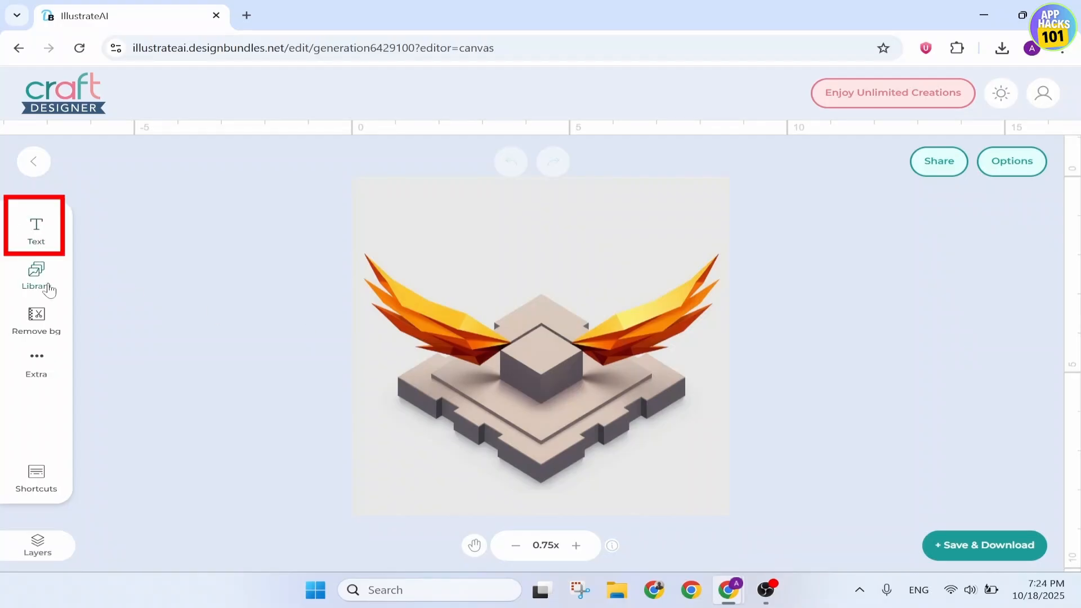
# Look through the extra editing tools available for the image, from Eraser to Magic extend
pyautogui.click(47, 378)
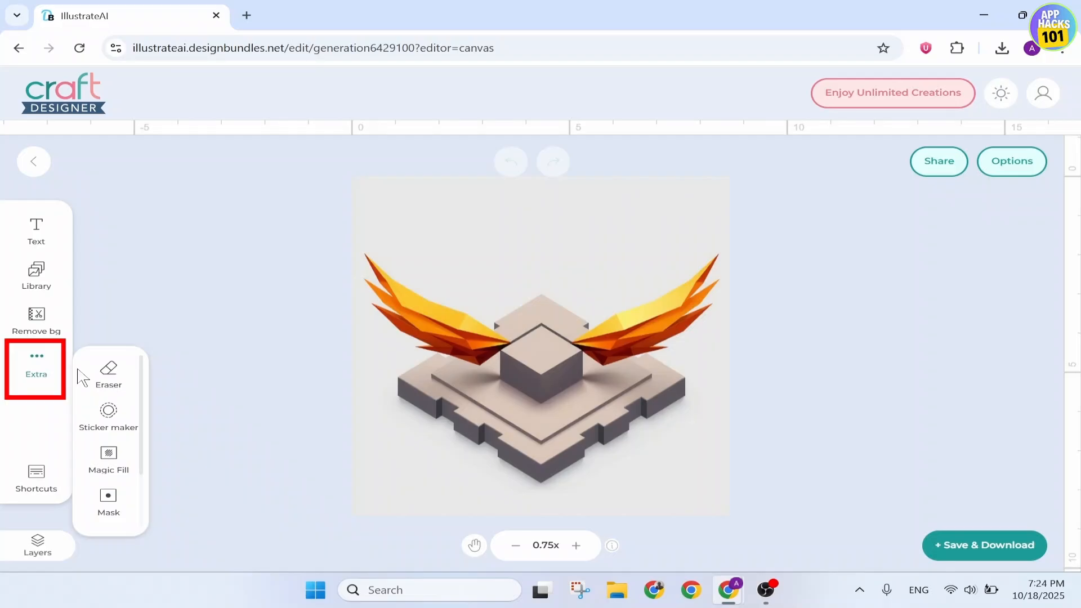
pyautogui.scroll(-2, 107, 417)
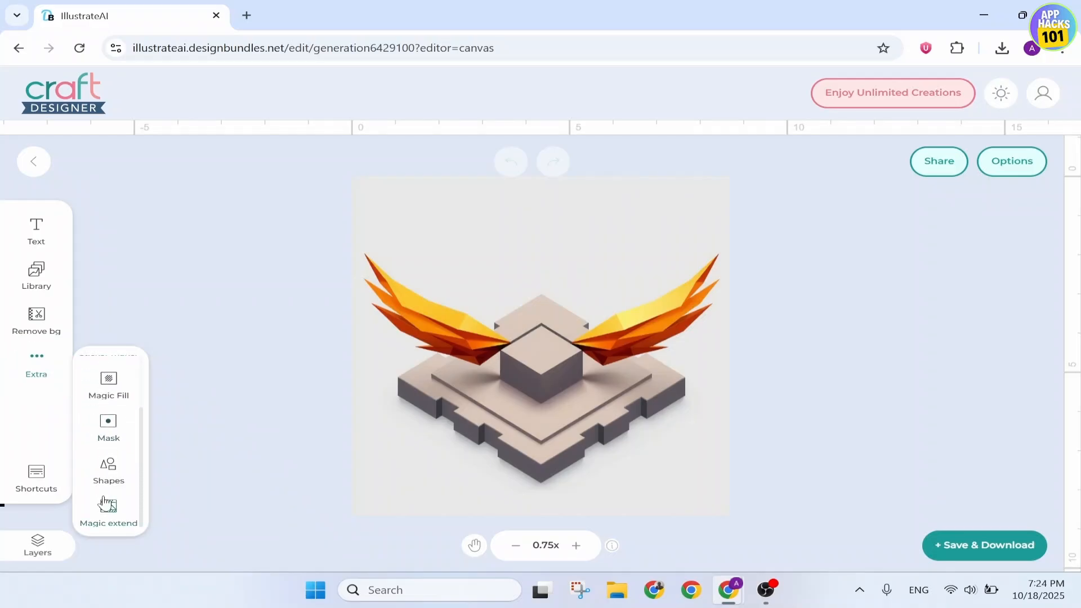
pyautogui.scroll(2, 104, 502)
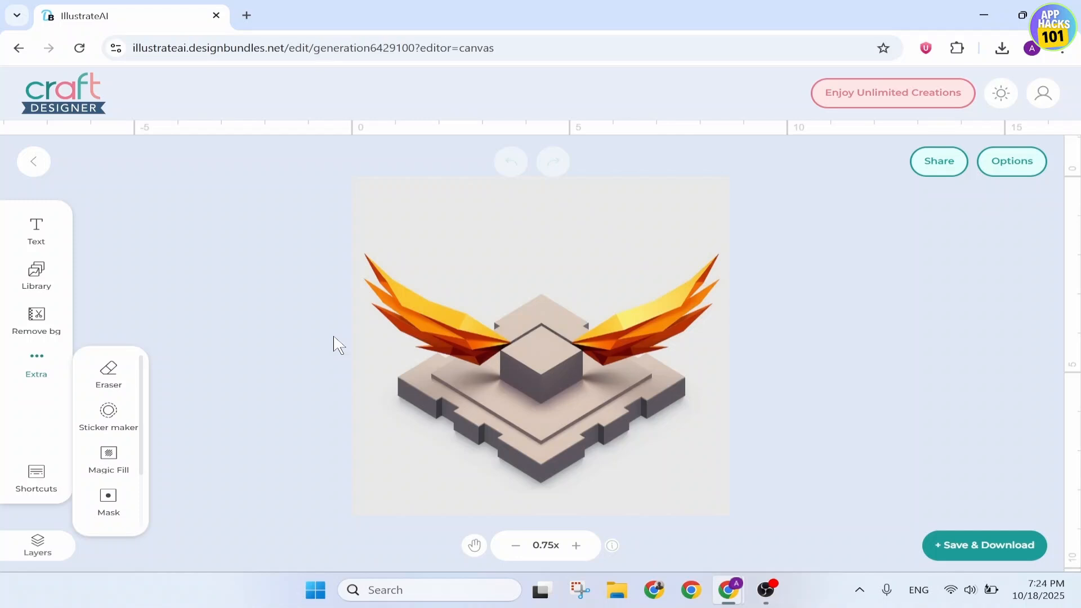
# Add a new text element to the image in the preselected font
pyautogui.click(40, 239)
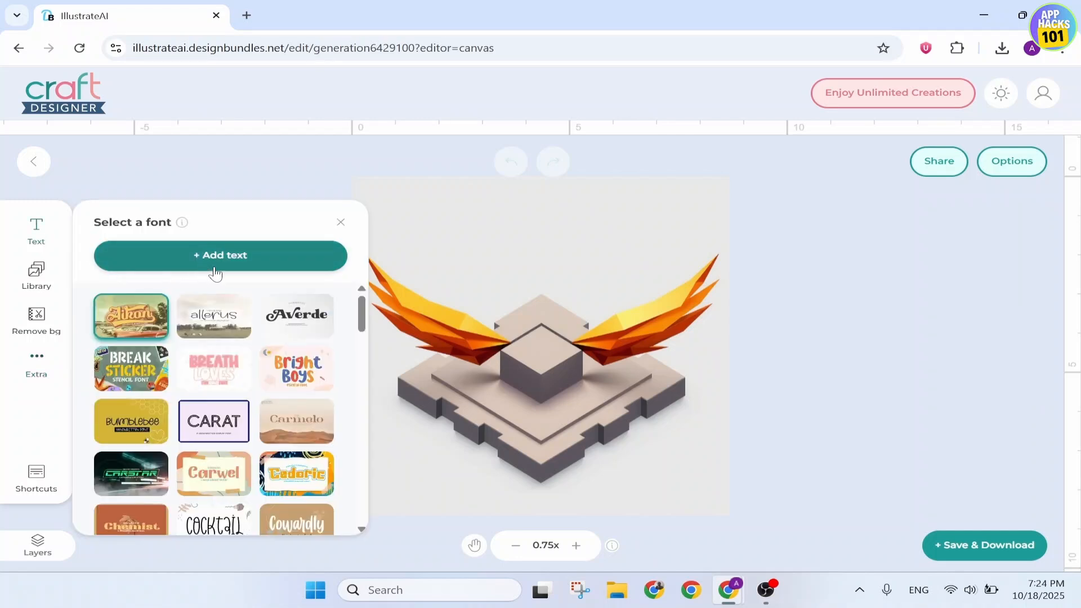
pyautogui.scroll(-5, 220, 439)
pyautogui.scroll(5, 219, 439)
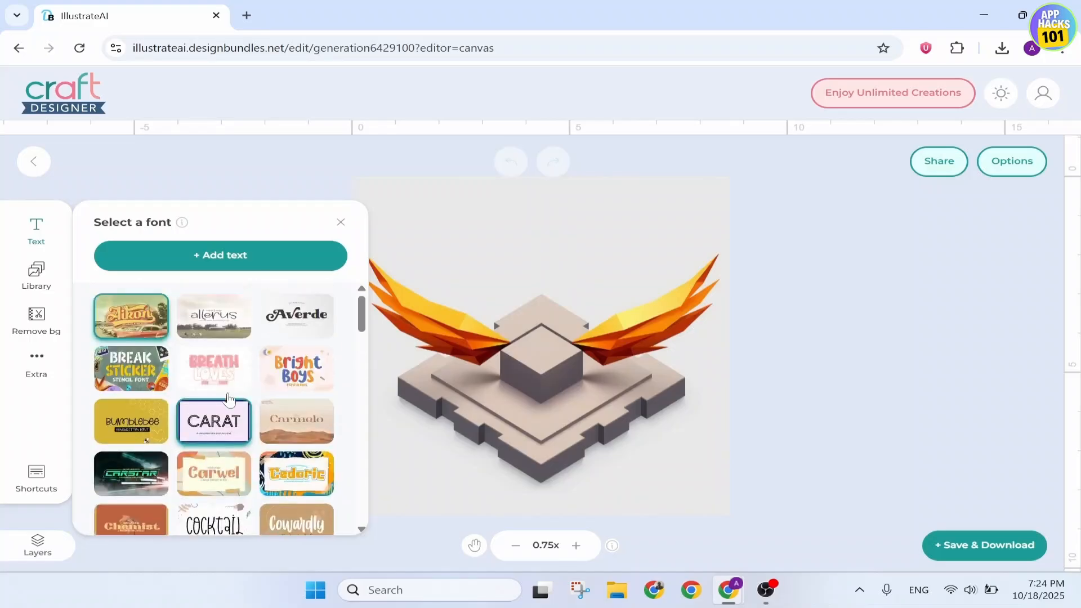
pyautogui.click(264, 261)
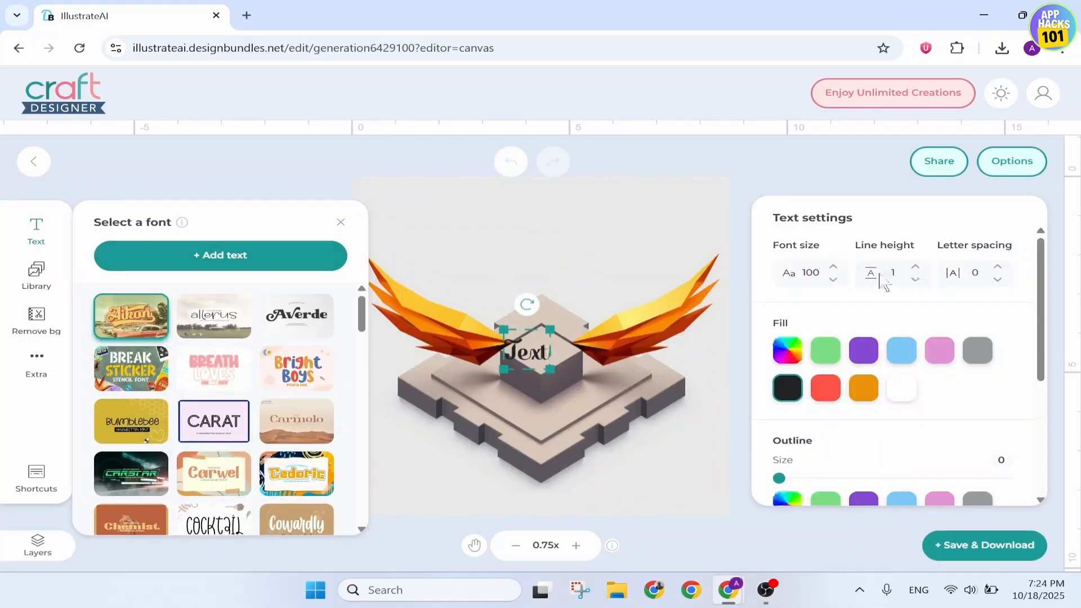
# Replace the placeholder text with "Wings of glory"
pyautogui.click(533, 353)
pyautogui.press('BackSpace')
pyautogui.press('BackSpace')
pyautogui.press('Delete')
pyautogui.press('Delete')
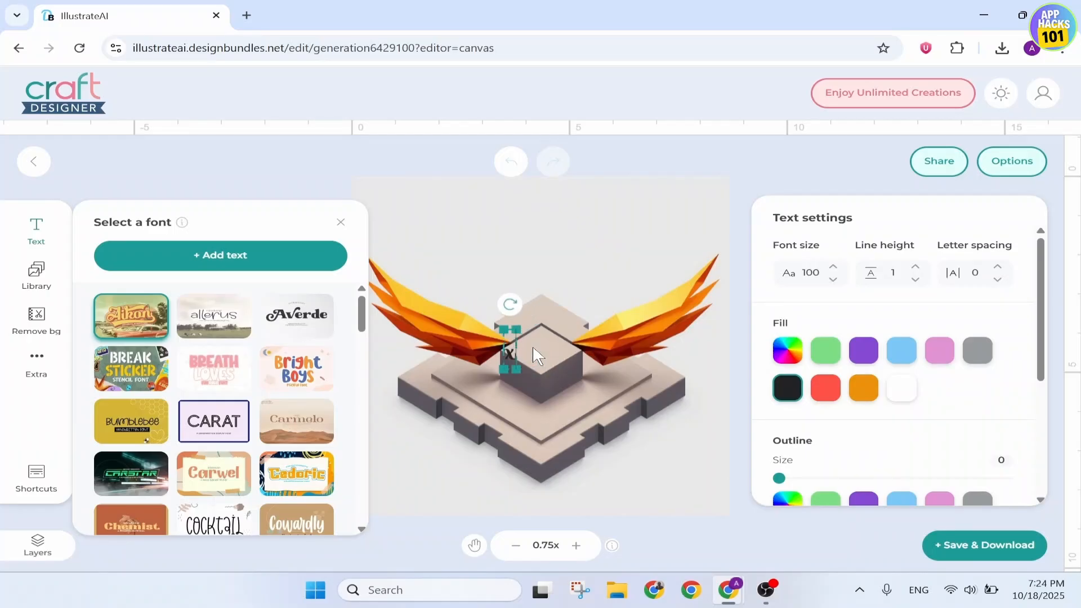
pyautogui.write('Wings of')
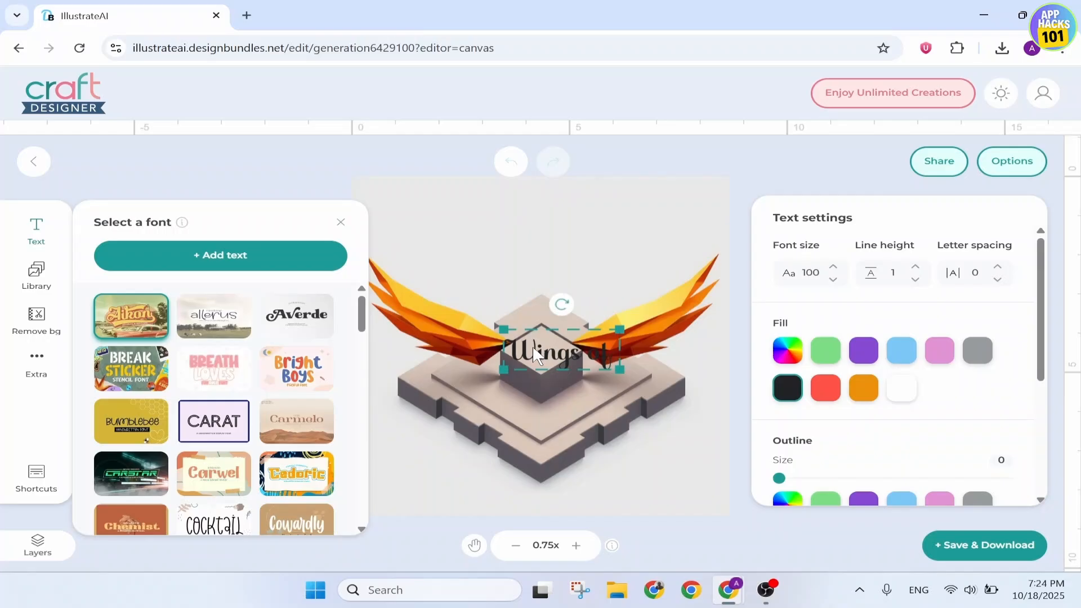
pyautogui.write(' glory')
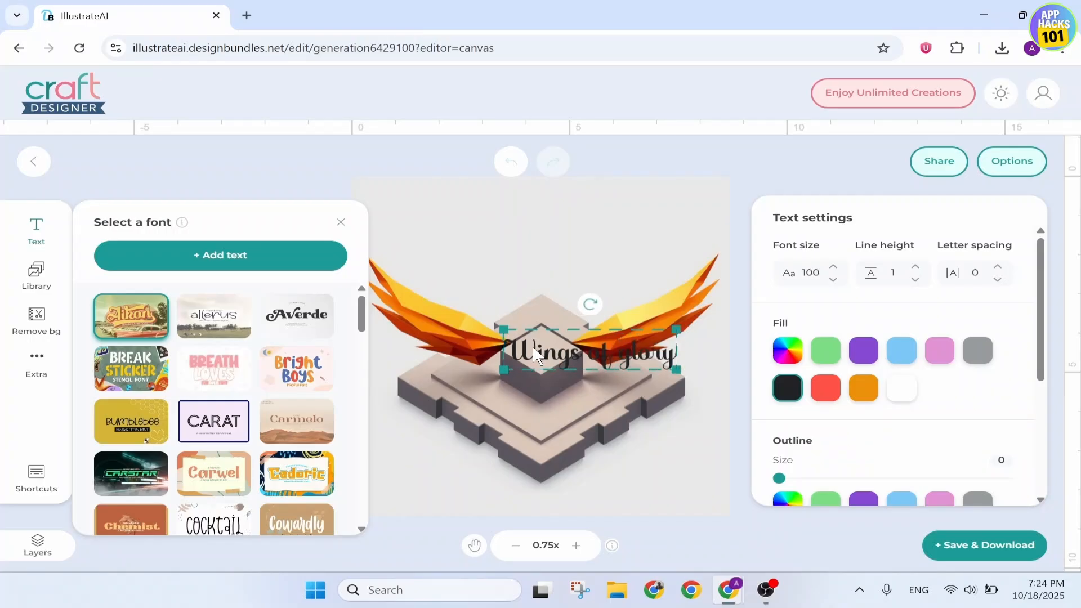
# Move the "Wings of glory" text above the cube, centred between the two wings
pyautogui.click(685, 265)
pyautogui.click(607, 347)
pyautogui.click(568, 336)
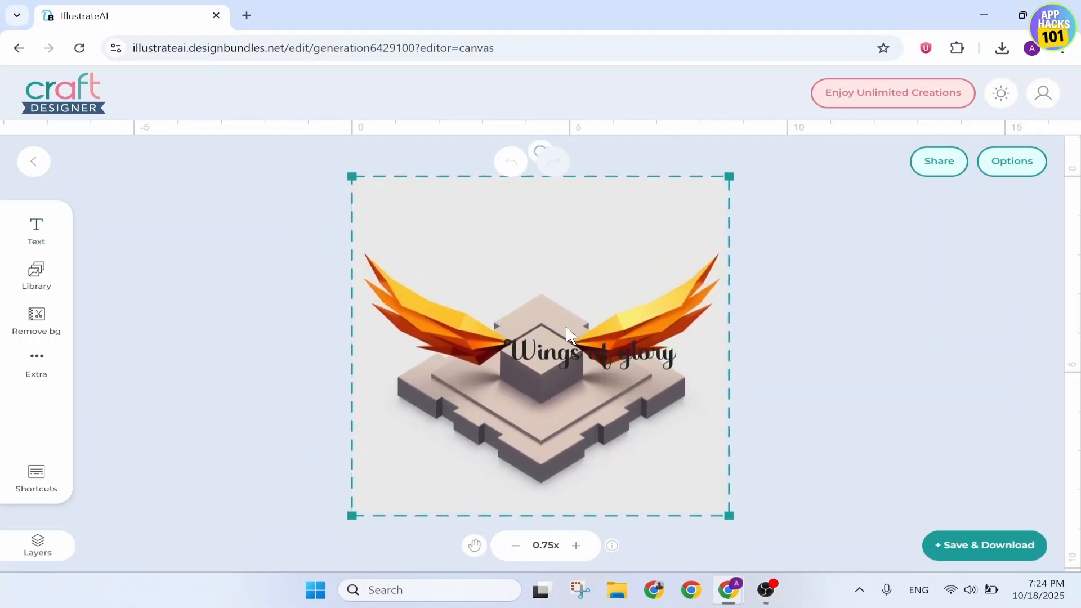
pyautogui.click(577, 363)
pyautogui.moveTo(576, 363); pyautogui.dragTo(524, 252)
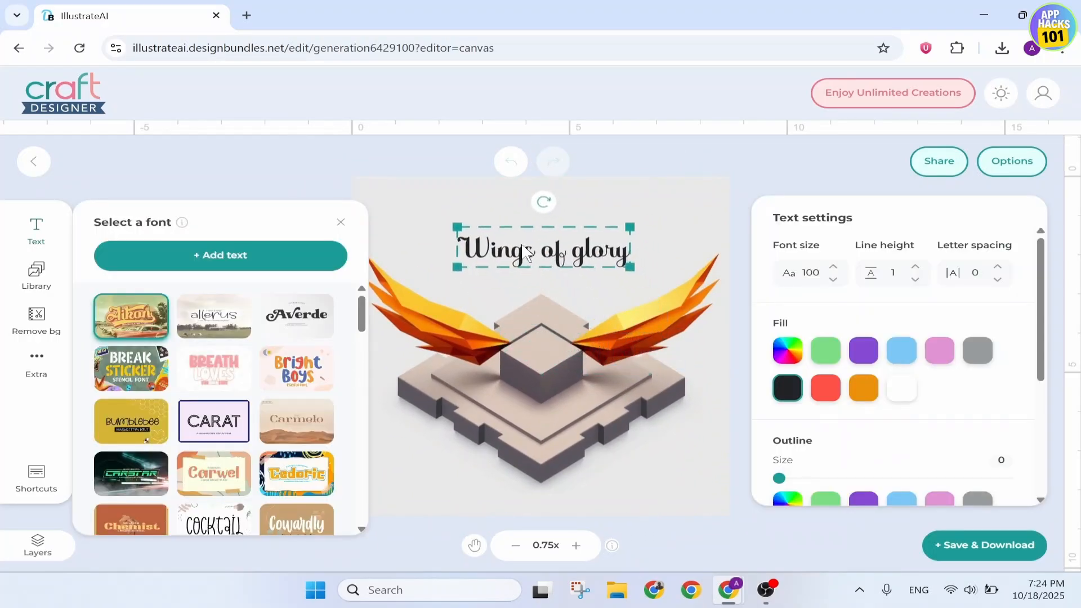
# Try to remove the background with the background removal tool
pyautogui.click(36, 322)
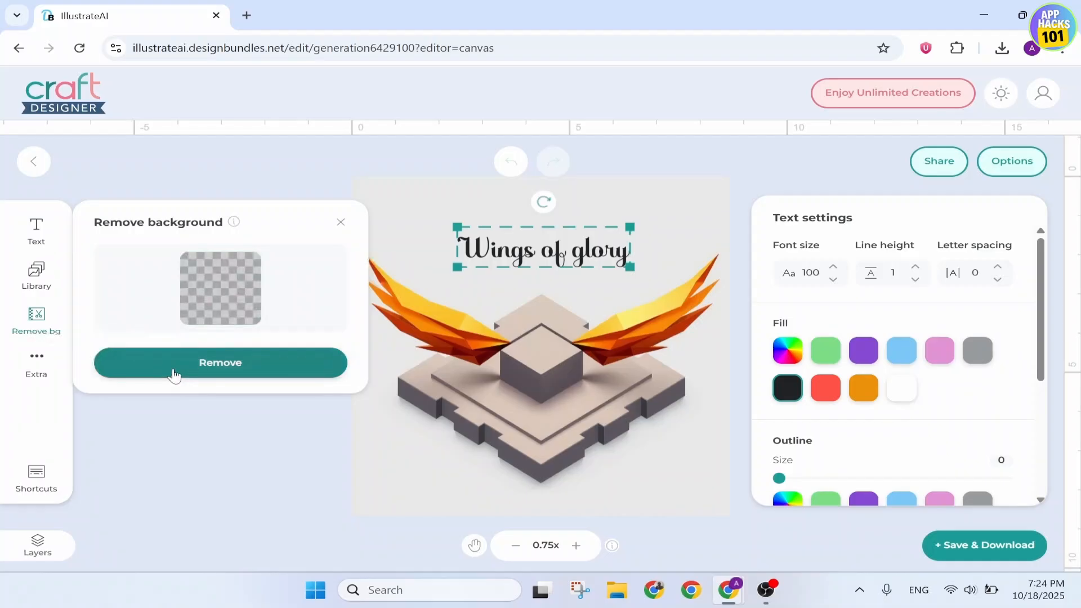
pyautogui.click(281, 373)
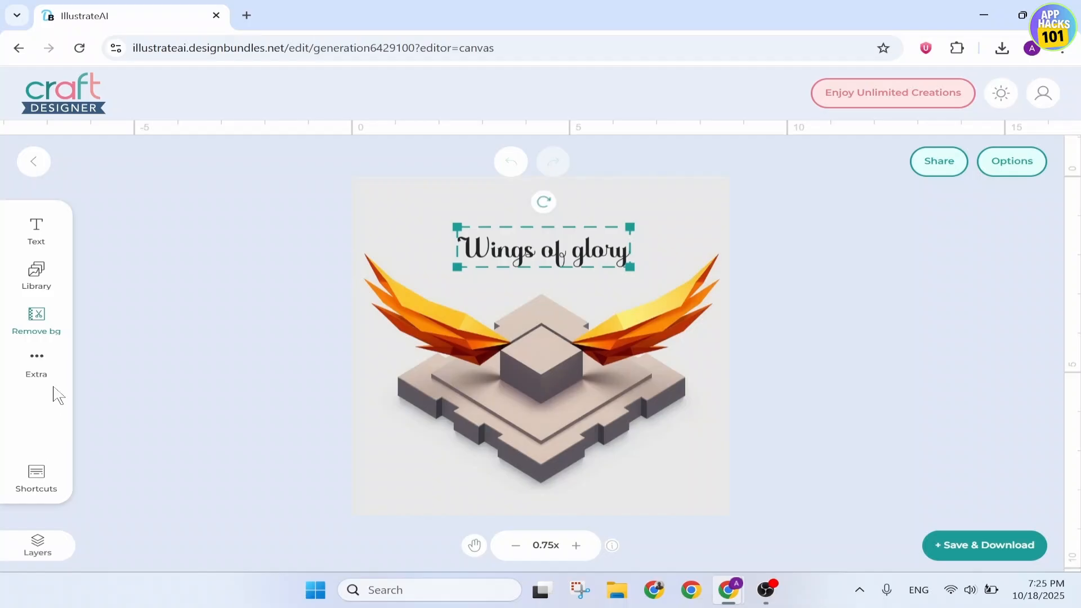
# Set the Eraser's brush size to 40% and close its settings
pyautogui.click(40, 370)
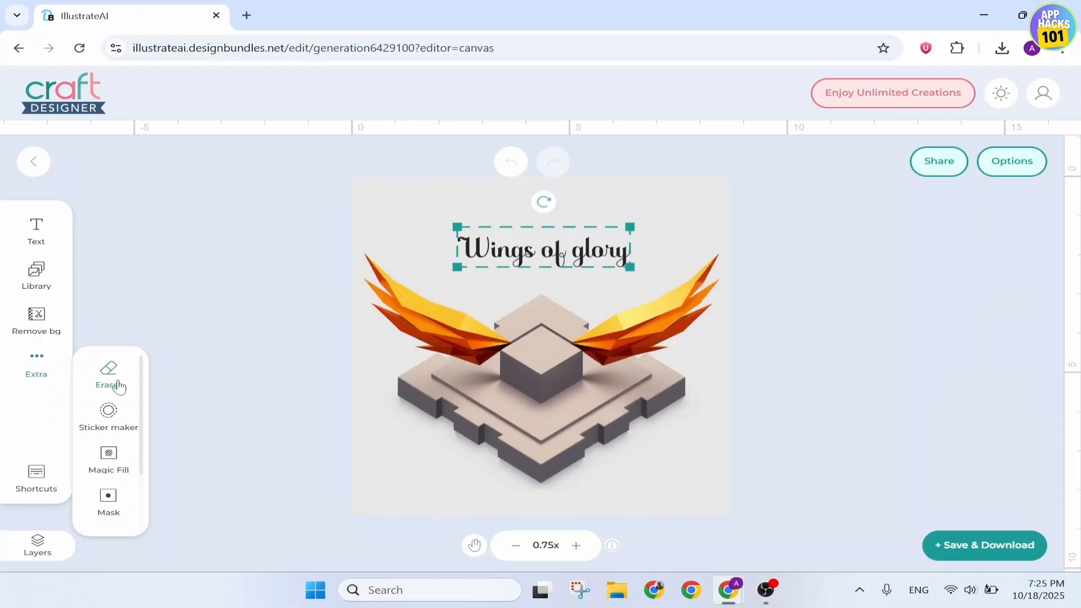
pyautogui.click(119, 386)
pyautogui.moveTo(164, 371); pyautogui.dragTo(196, 372)
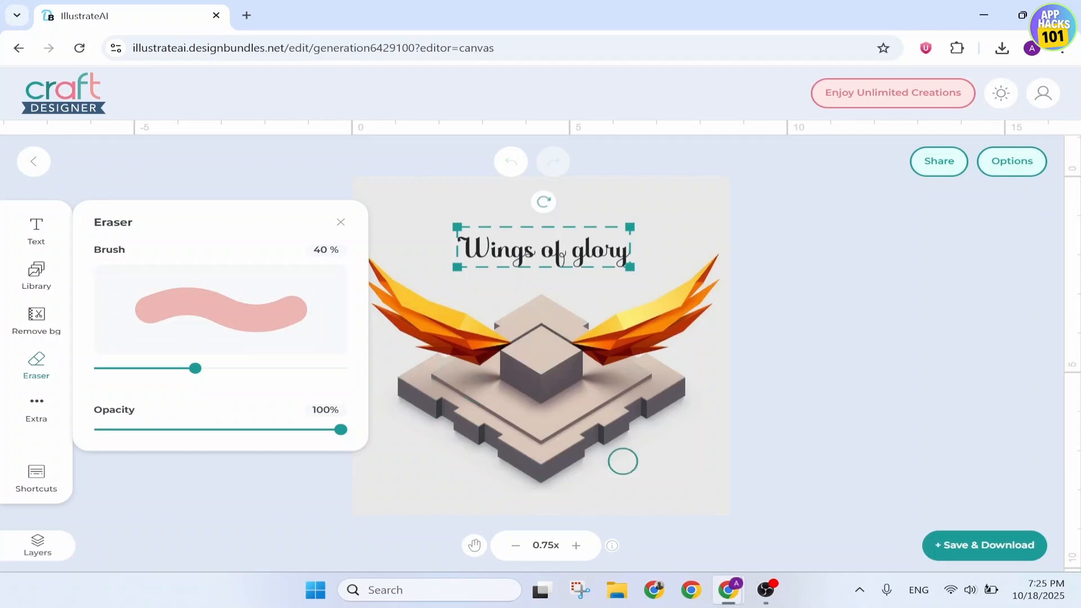
pyautogui.click(340, 223)
# Check the other extra tools, such as Sticker maker, Magic Fill, Mask, Shapes and Magic extend
pyautogui.click(52, 367)
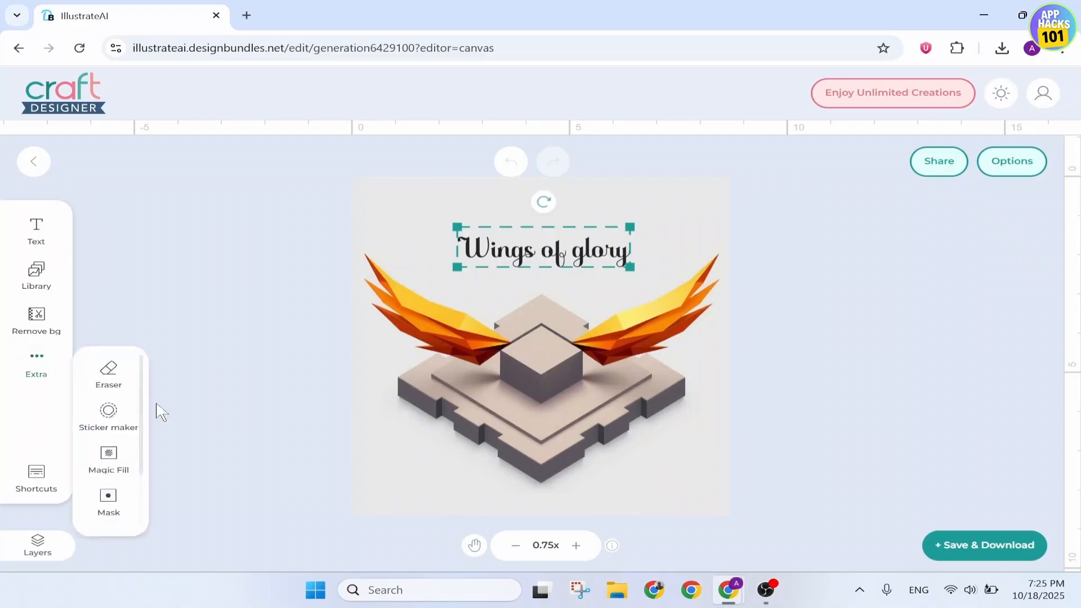
pyautogui.scroll(-1, 108, 441)
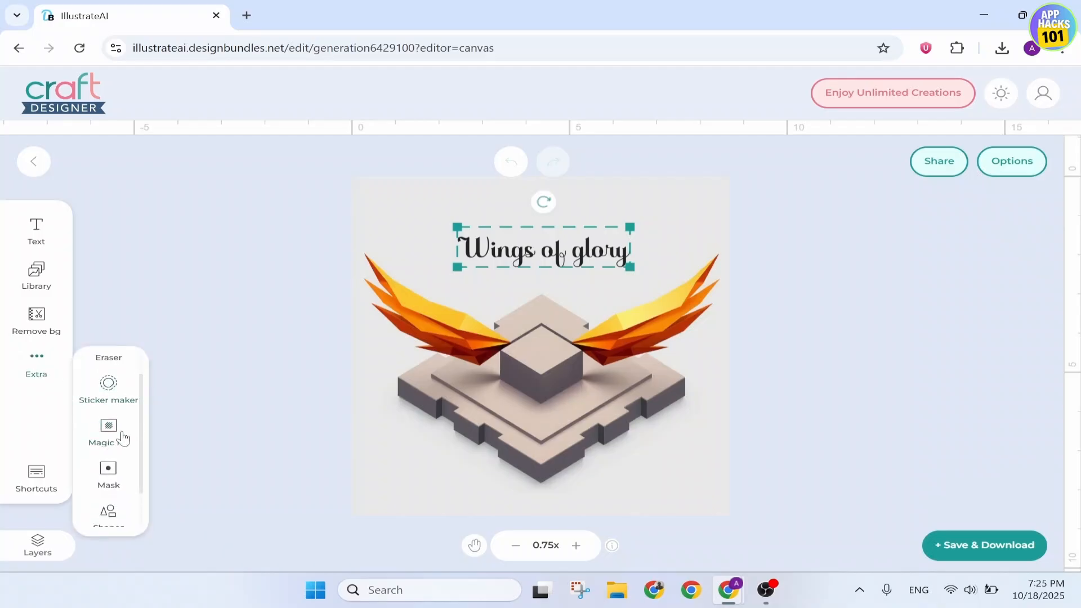
pyautogui.scroll(-2, 124, 434)
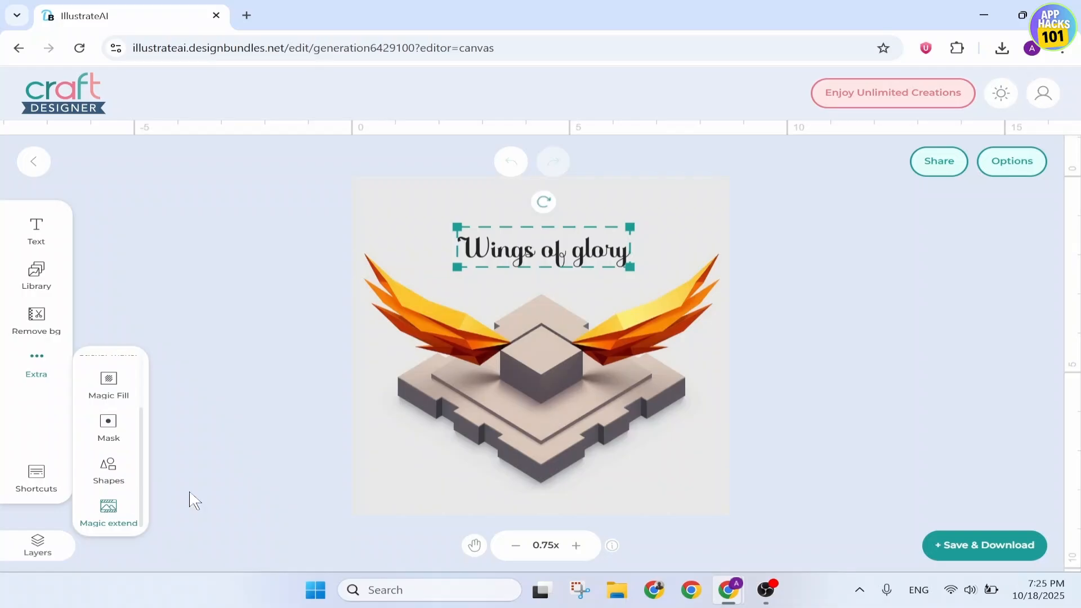
pyautogui.click(209, 498)
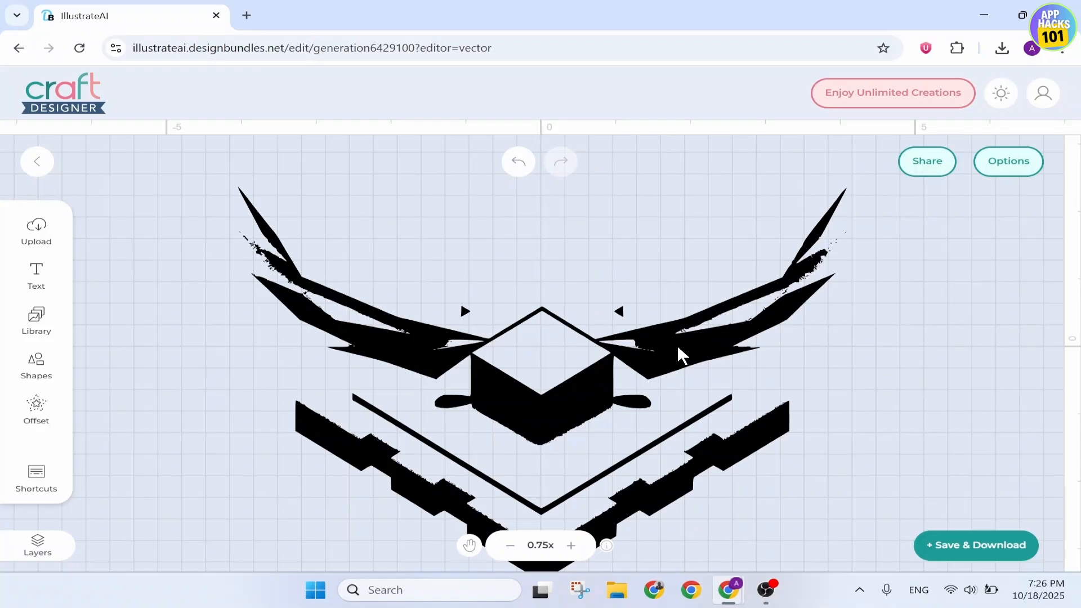
# Move the black vector wings artwork left and slightly up on the vector canvas
pyautogui.scroll(-2, 653, 350)
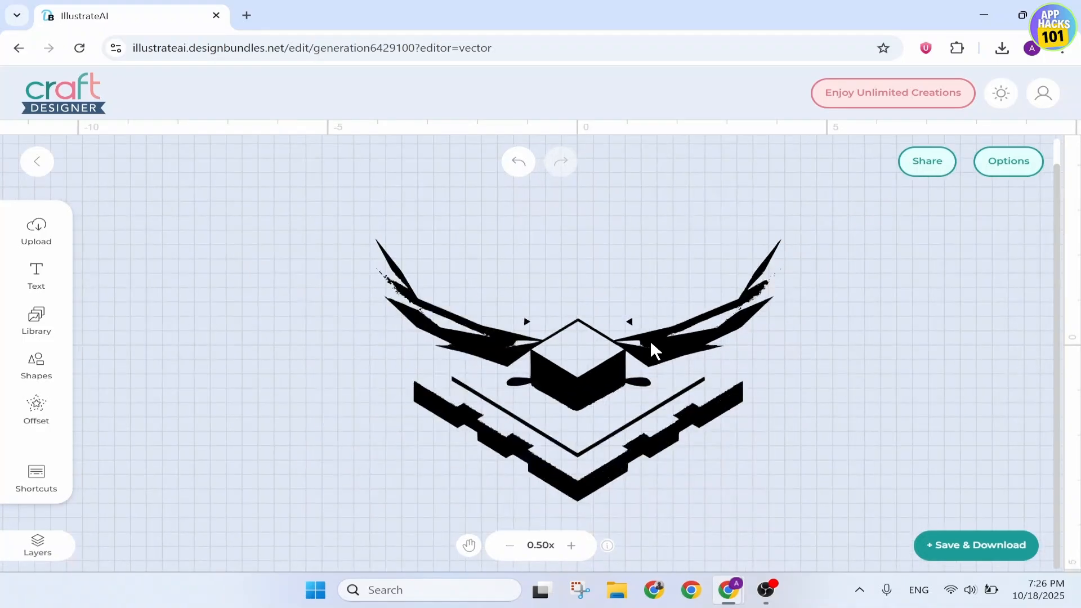
pyautogui.moveTo(653, 350); pyautogui.dragTo(574, 325)
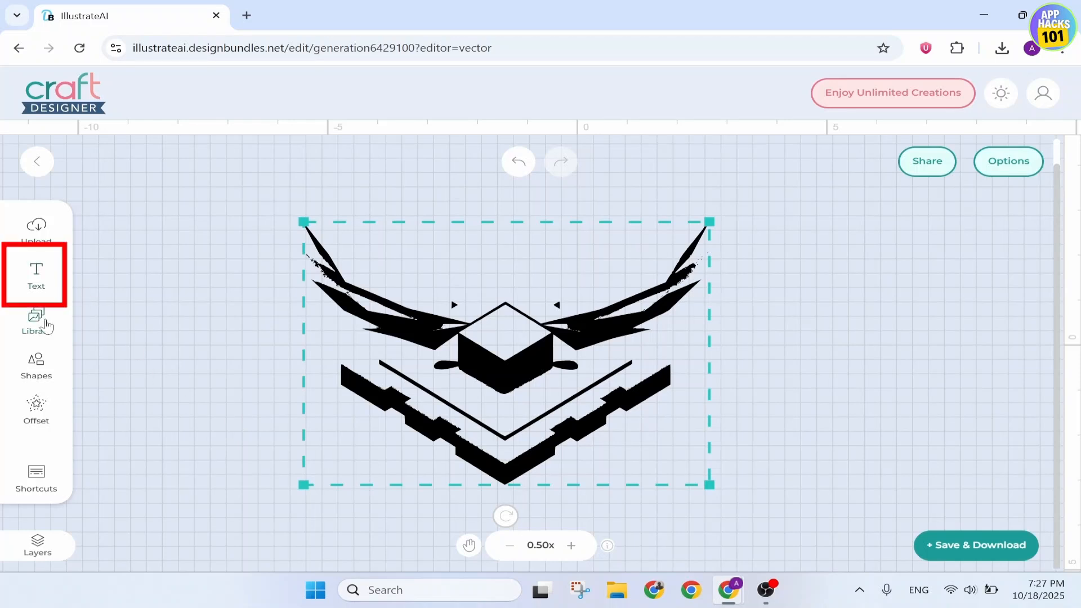
# Insert the lying lion clip art from the library and move the wings artwork slightly right and down
pyautogui.click(47, 325)
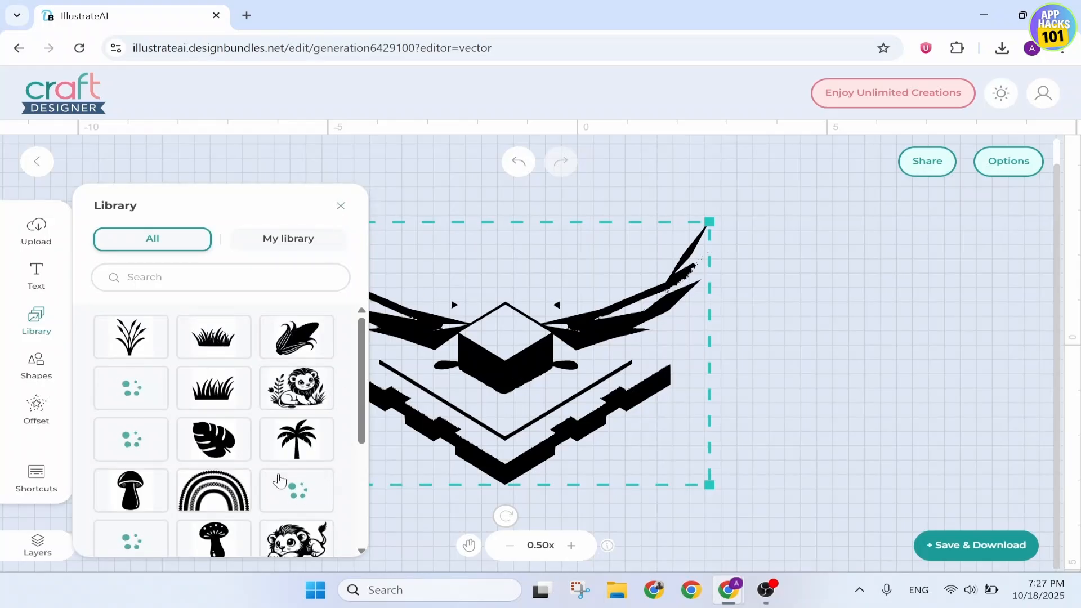
pyautogui.scroll(-2, 298, 467)
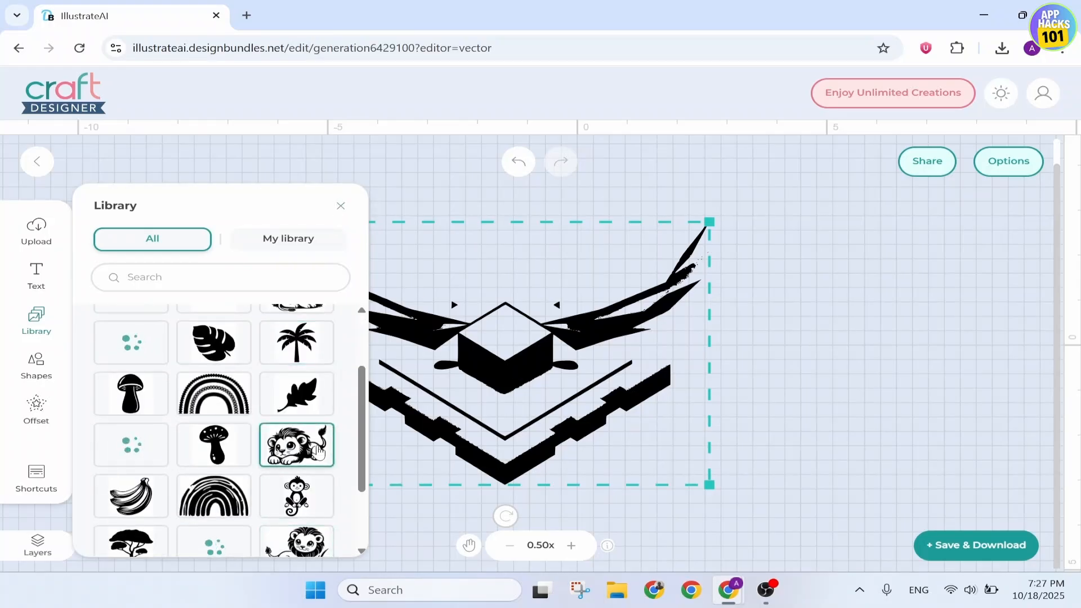
pyautogui.scroll(-1, 315, 447)
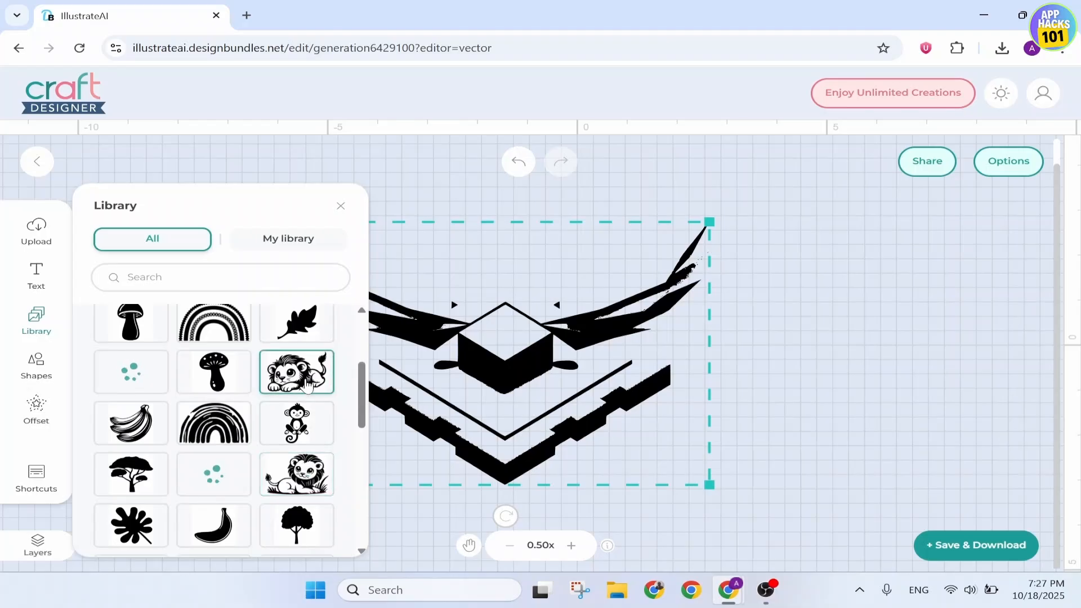
pyautogui.click(308, 387)
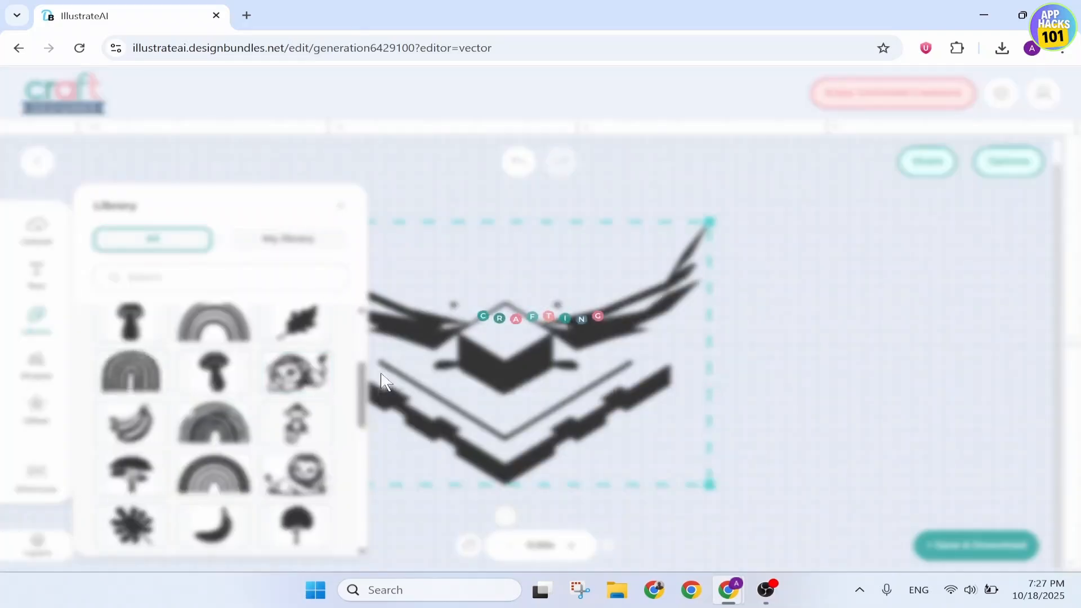
pyautogui.moveTo(585, 366); pyautogui.dragTo(615, 395)
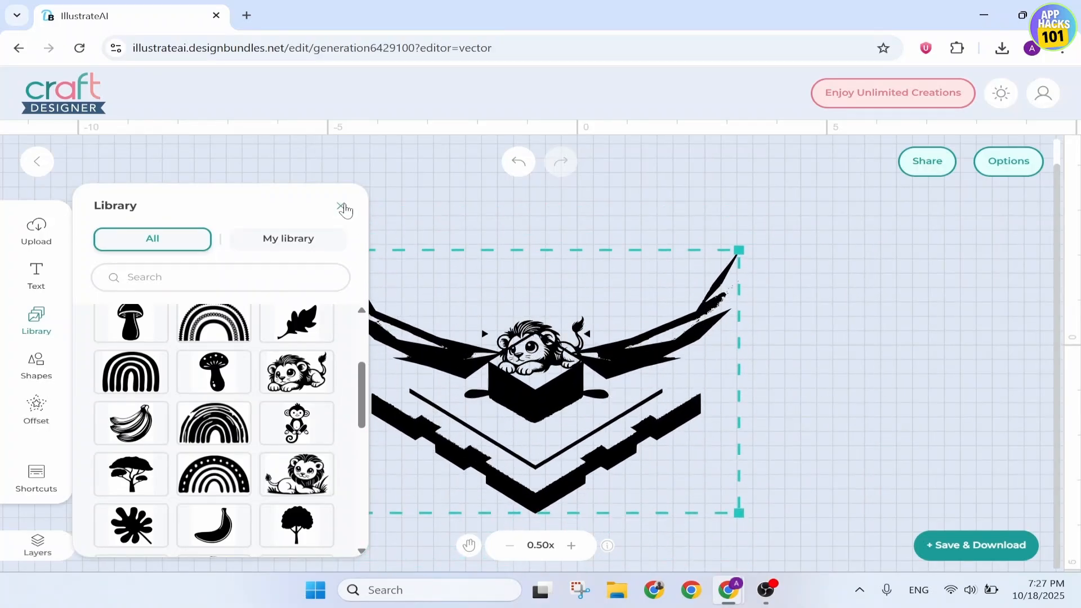
pyautogui.click(342, 207)
# Review the design's layers, then deselect the wings artwork and close the layer list
pyautogui.click(38, 546)
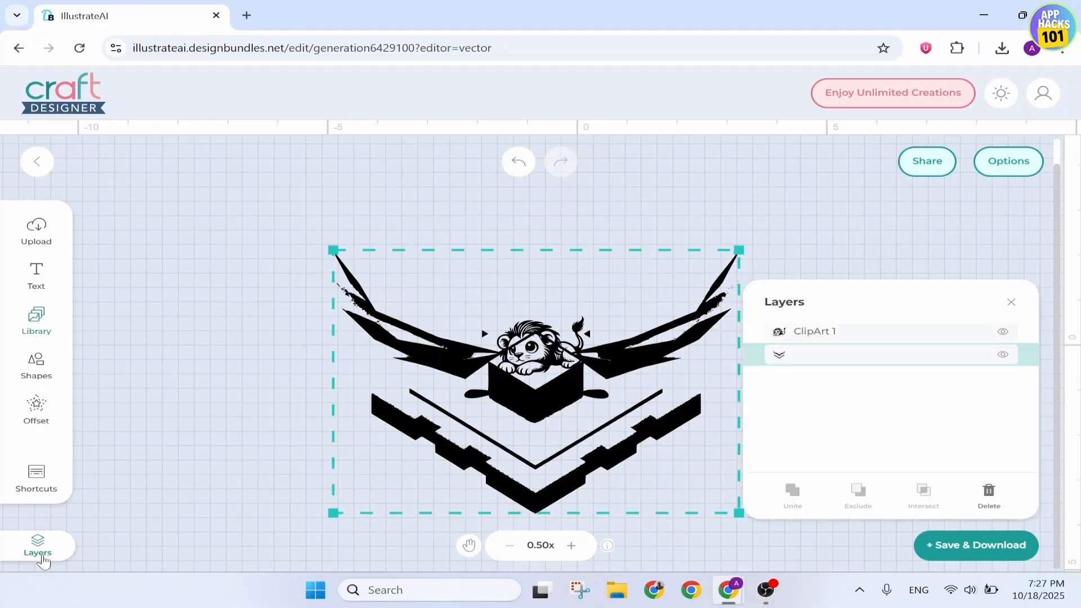
pyautogui.moveTo(885, 355)
pyautogui.mouseDown()
pyautogui.moveTo(890, 326)
pyautogui.moveTo(884, 362)
pyautogui.mouseUp()
pyautogui.click(919, 256)
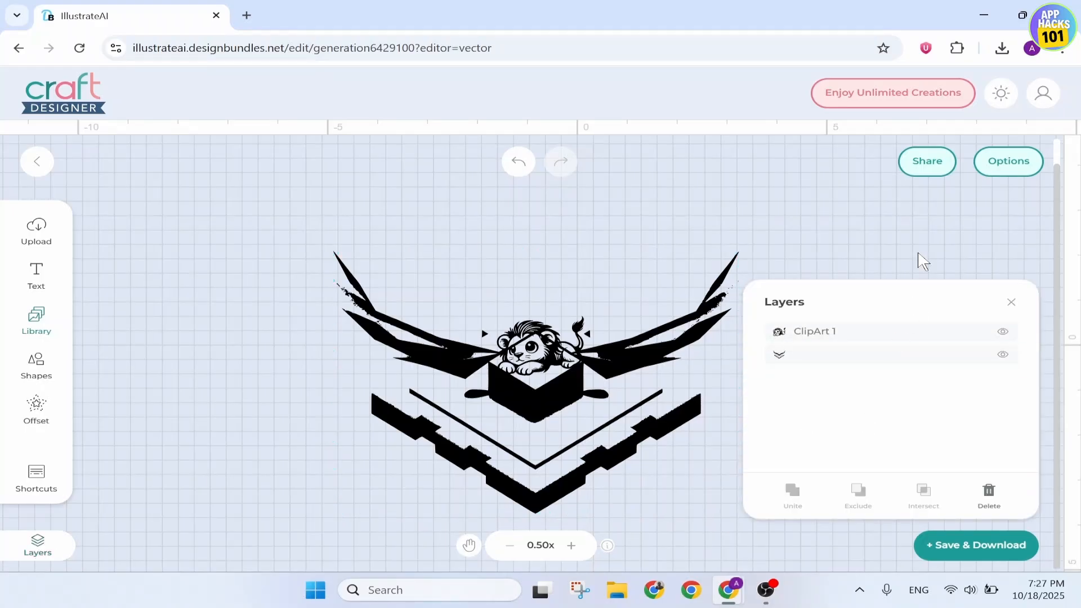
pyautogui.click(1009, 303)
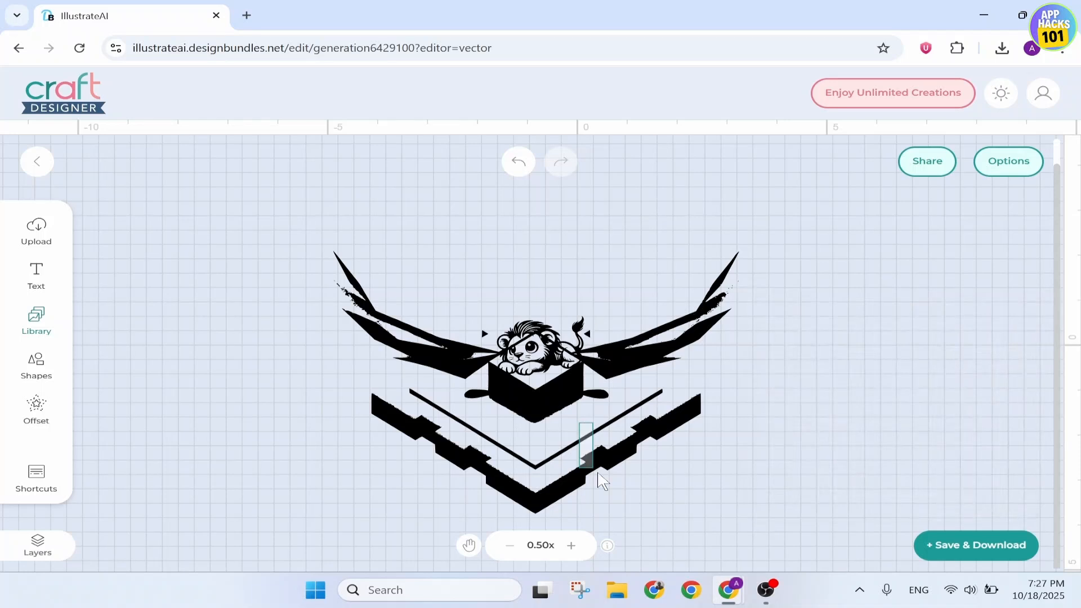
# Move the wings artwork straight down so the lion clip art sits clear above its central cube
pyautogui.moveTo(552, 431); pyautogui.dragTo(550, 481)
pyautogui.click(819, 377)
pyautogui.scroll(-1, 819, 378)
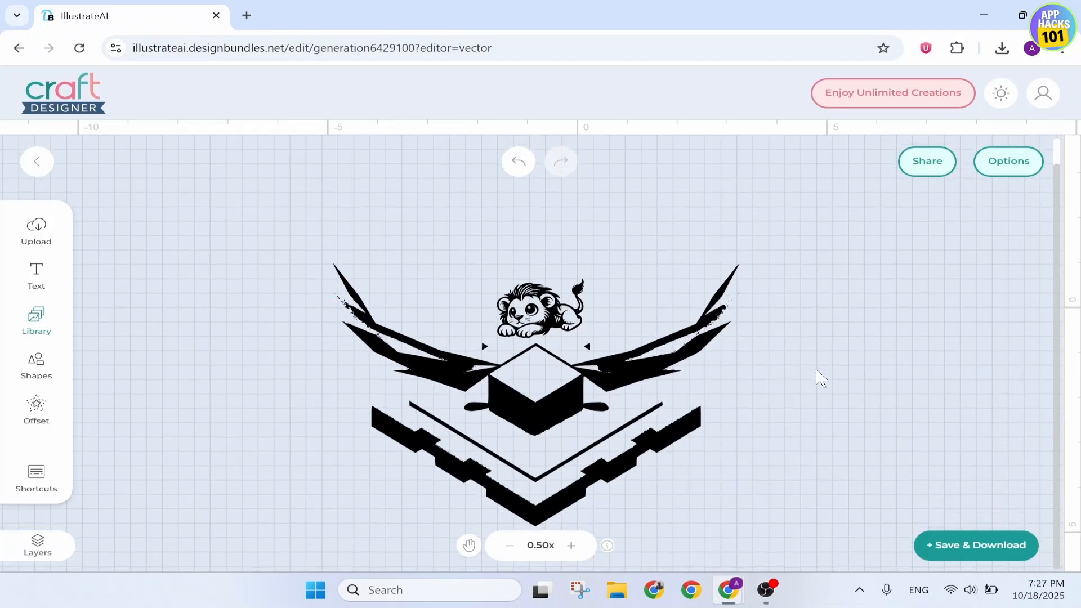
# Check the Shapes library and the Offset settings for the lion clip art without applying an offset
pyautogui.click(45, 364)
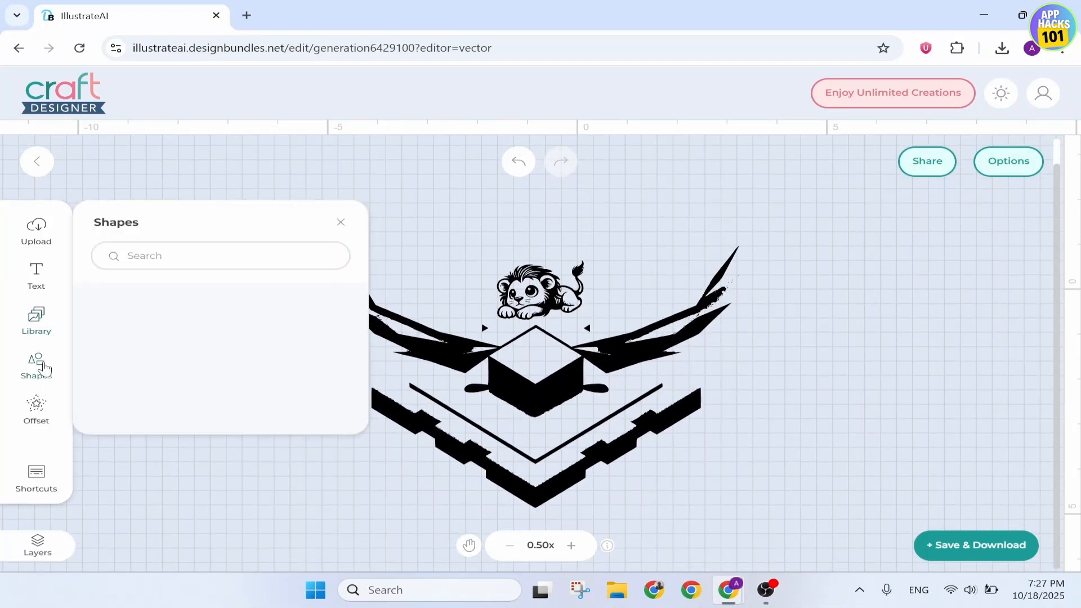
pyautogui.click(46, 368)
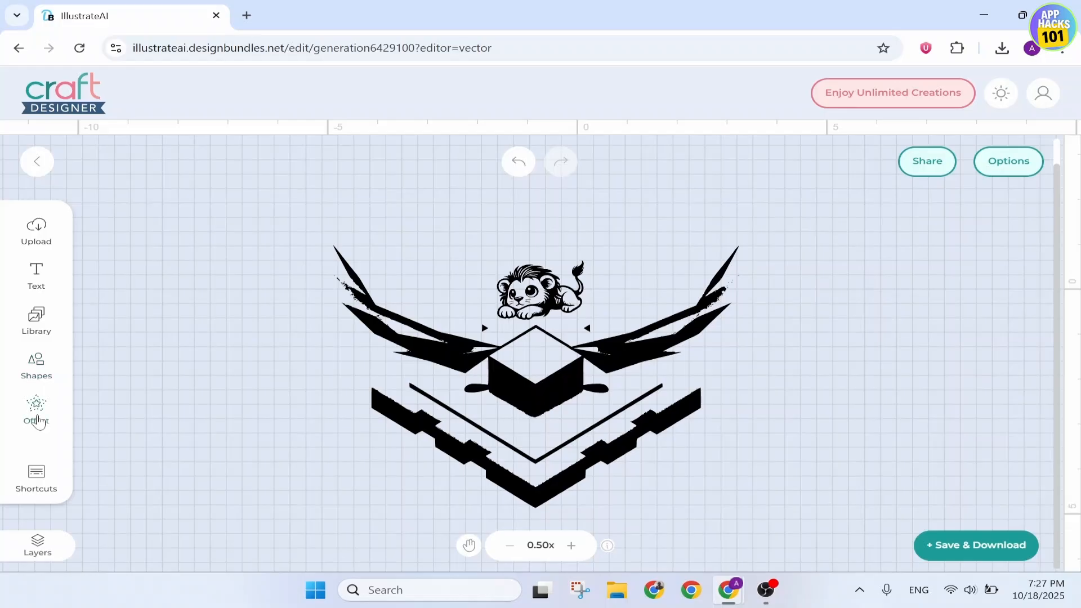
pyautogui.click(37, 421)
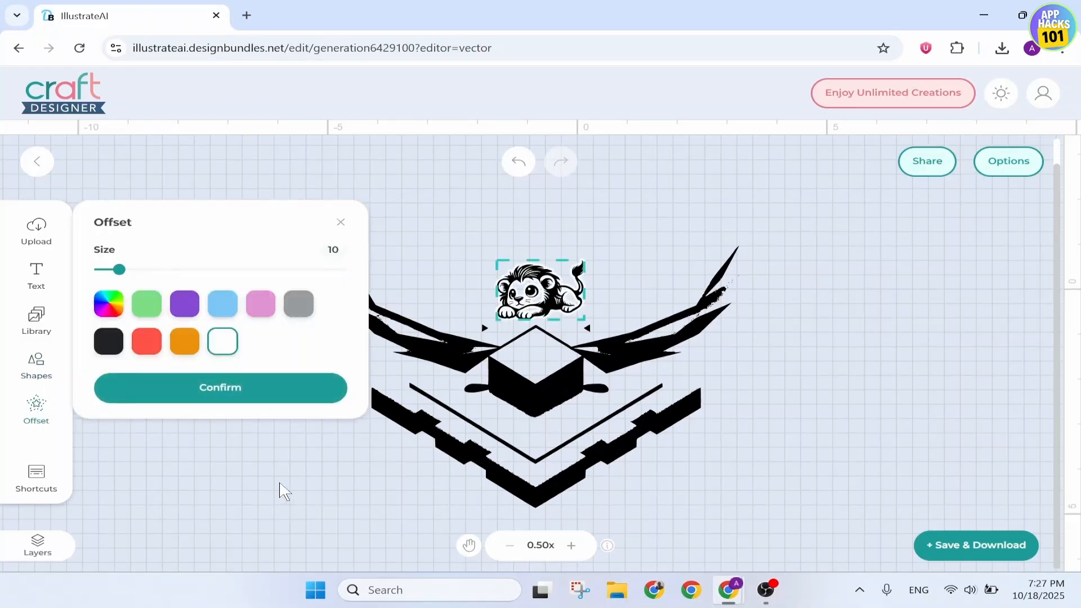
pyautogui.click(280, 483)
pyautogui.click(340, 222)
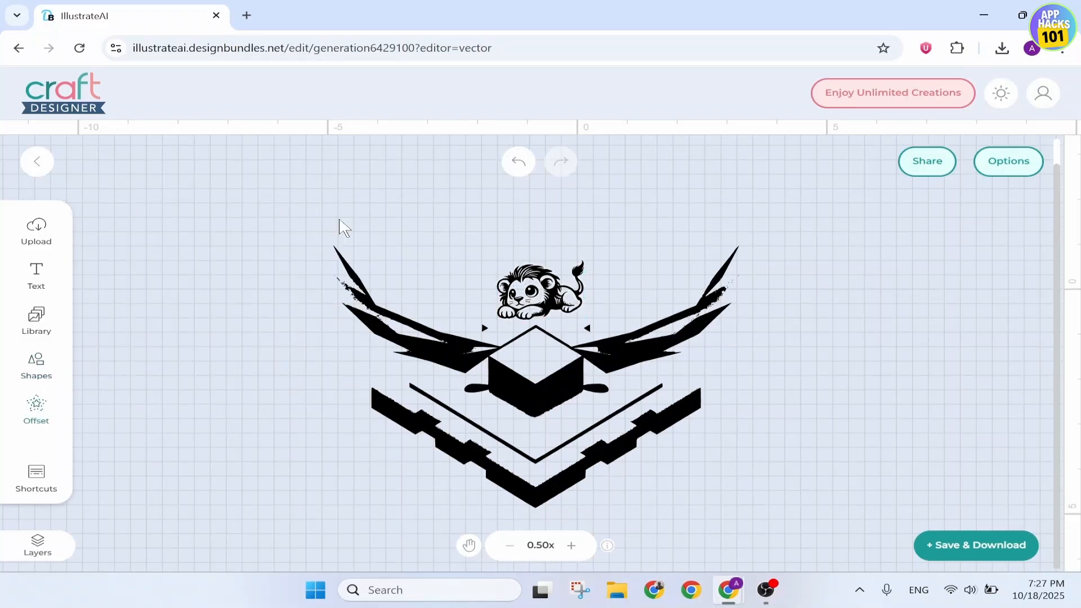
pyautogui.moveTo(318, 205); pyautogui.dragTo(208, 206)
pyautogui.click(275, 188)
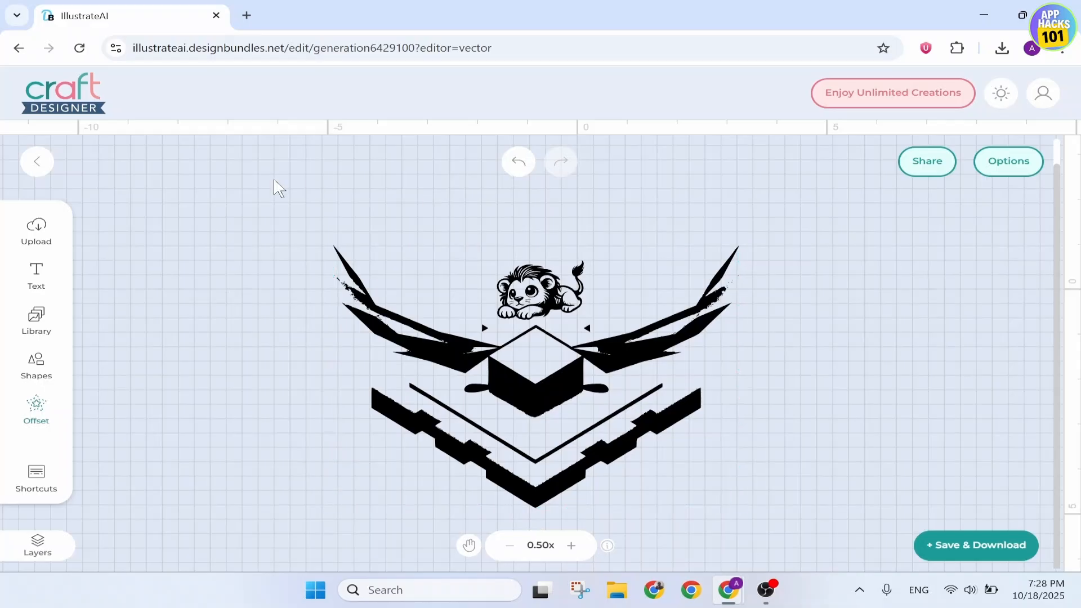